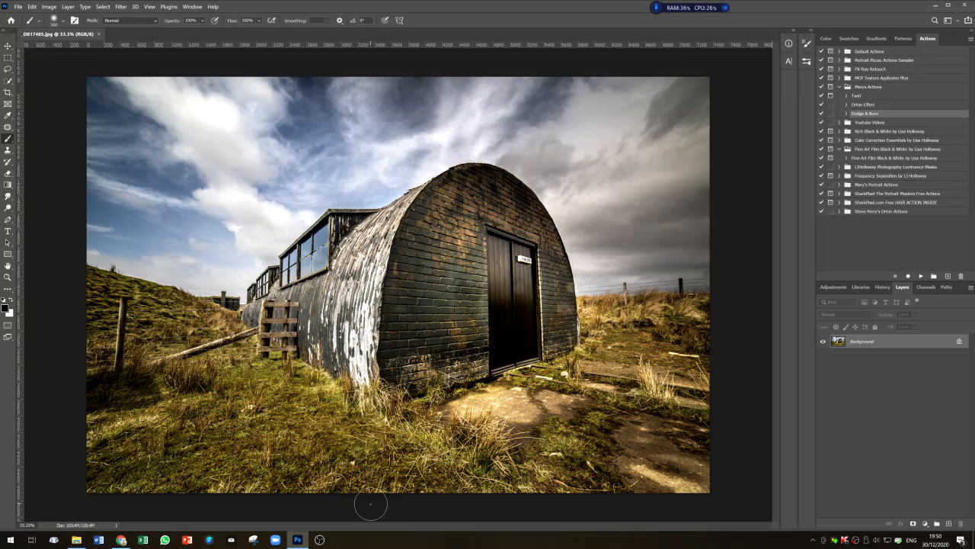
left_click(839, 87)
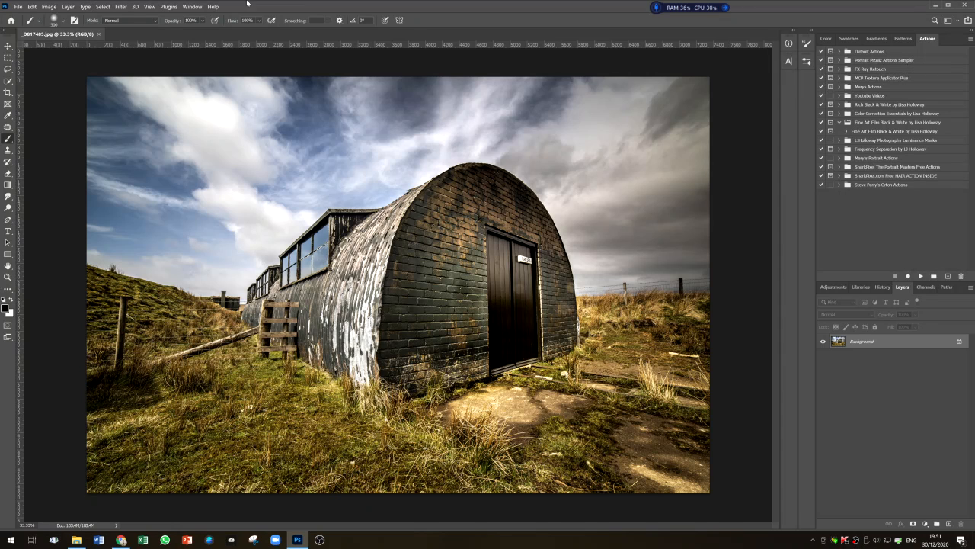
left_click(192, 7)
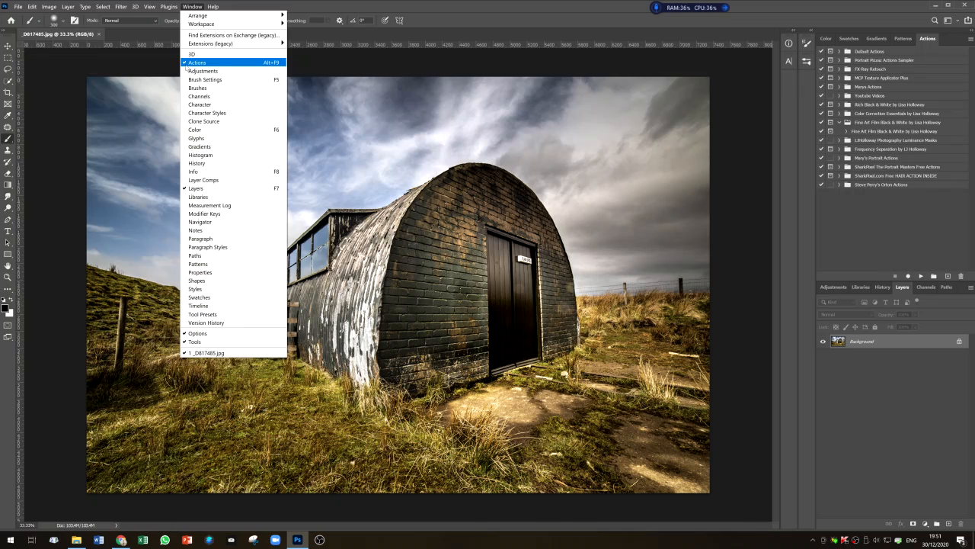
left_click(473, 6)
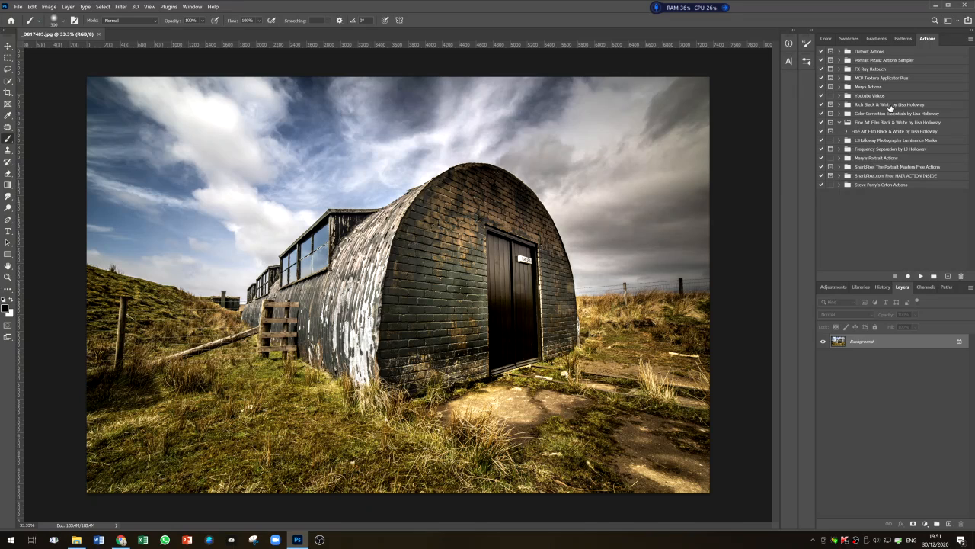
left_click(934, 276)
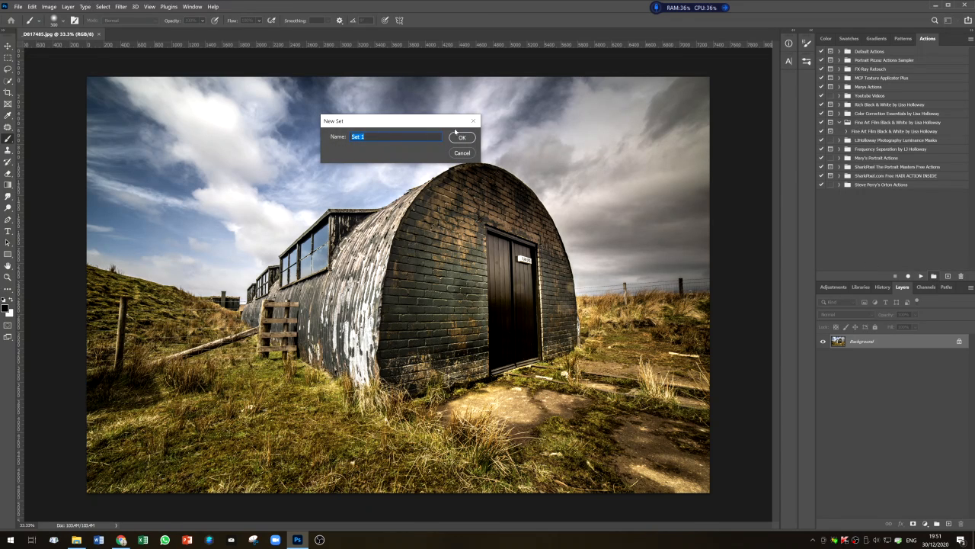
left_click(463, 153)
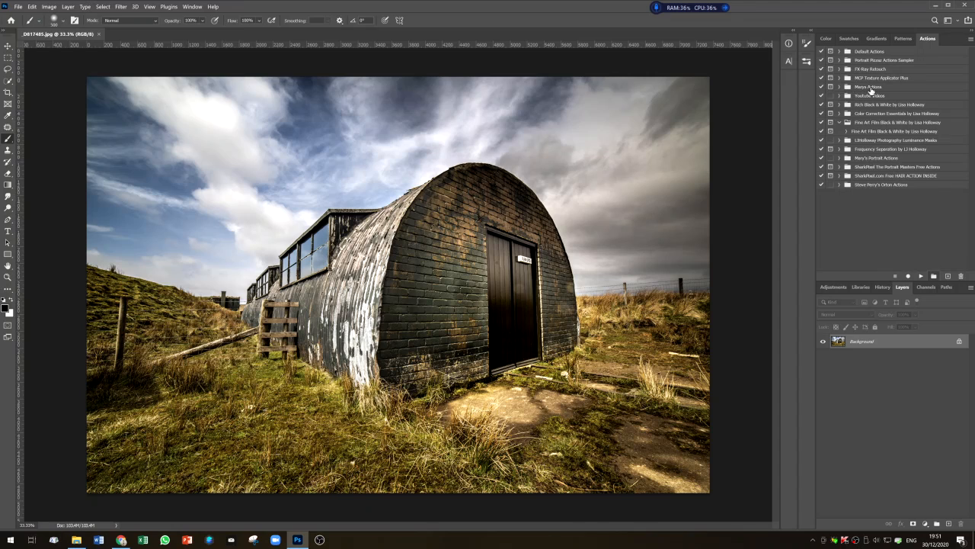
- Create a new action named "Dodge & Burn" in the Marys Actions set and start recording it
left_click(948, 276)
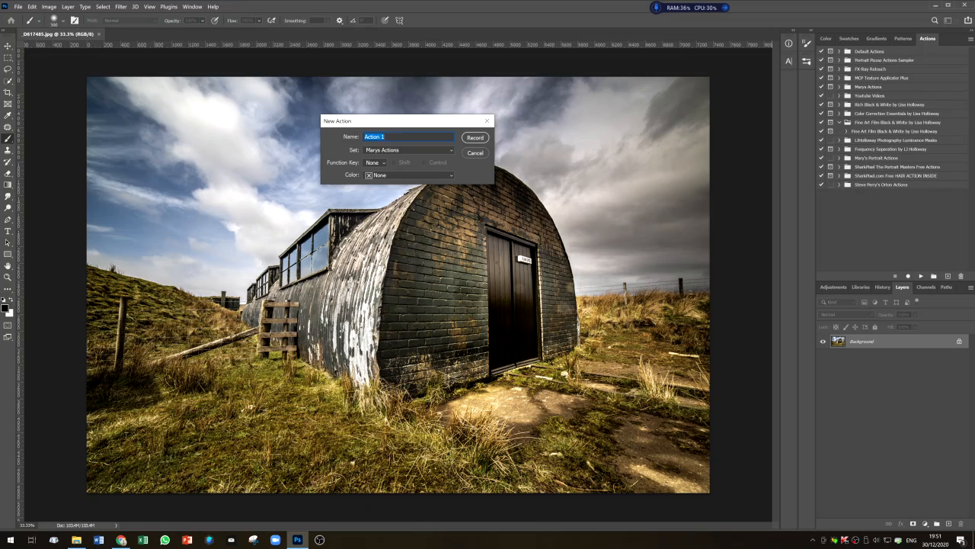
type("Dodge & Burn")
left_click(403, 150)
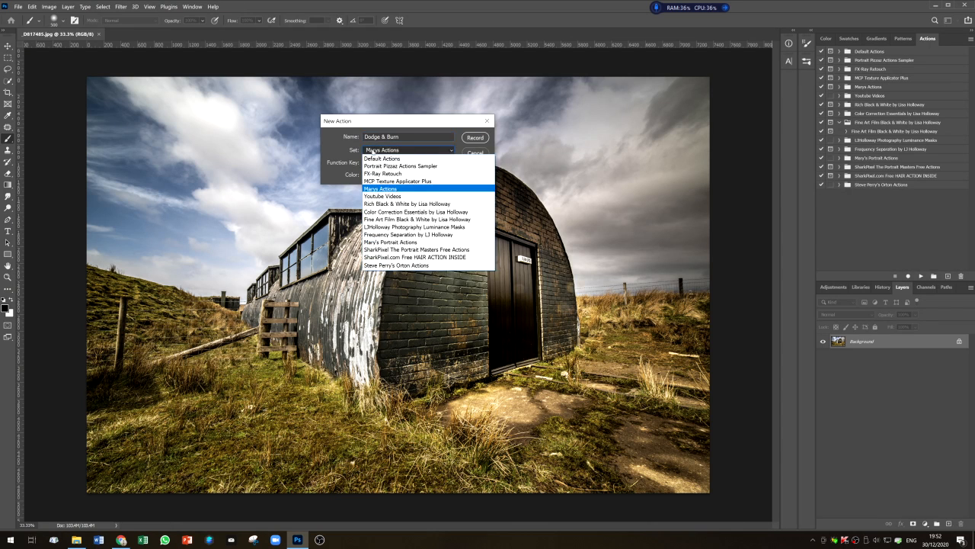
left_click(408, 192)
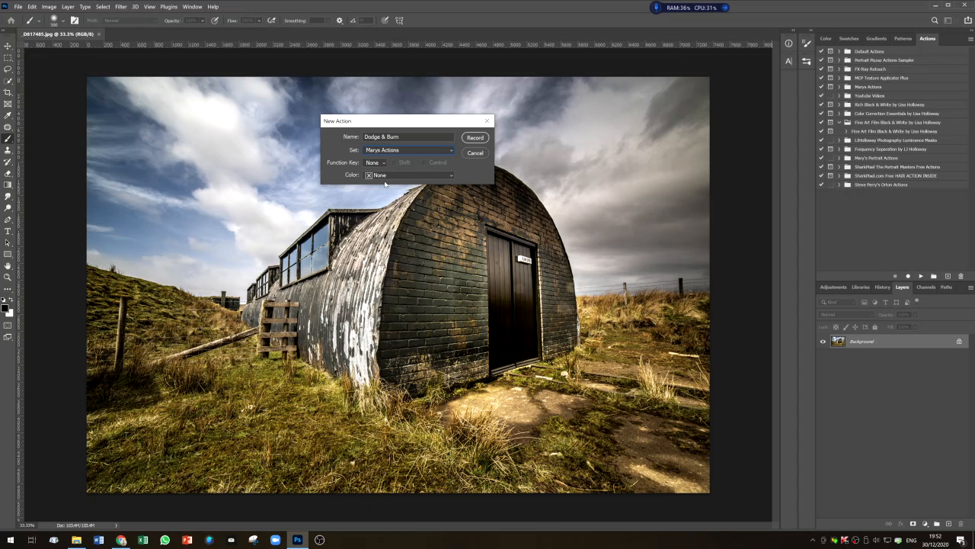
left_click(476, 139)
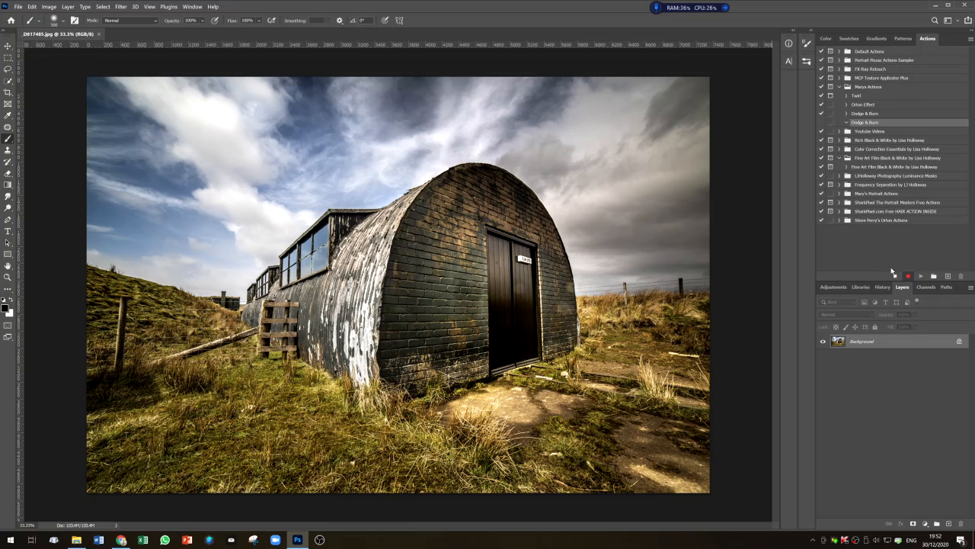
- Add a Curves adjustment layer above the background and pull the middle of its RGB curve down slightly to darken the photo
left_click(926, 525)
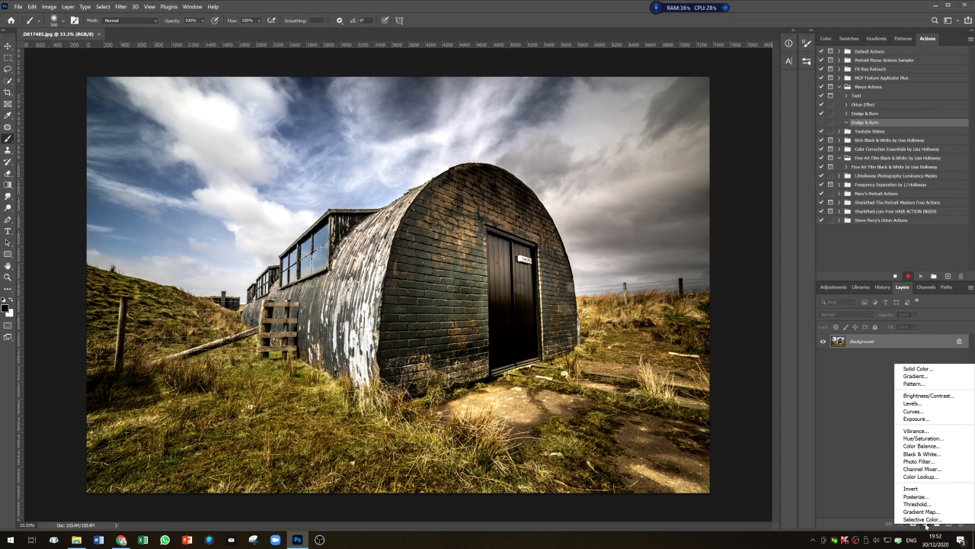
left_click(921, 412)
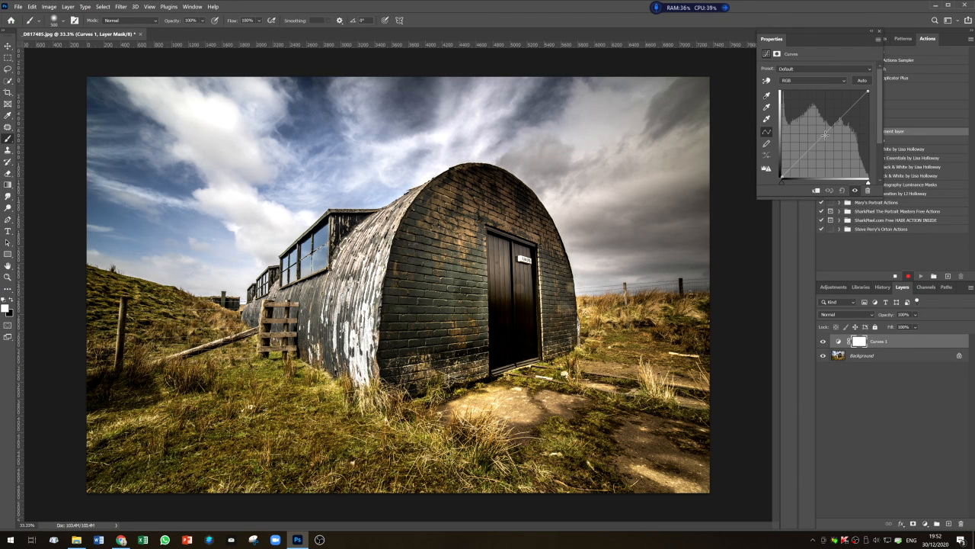
left_click_drag(826, 135, 828, 143)
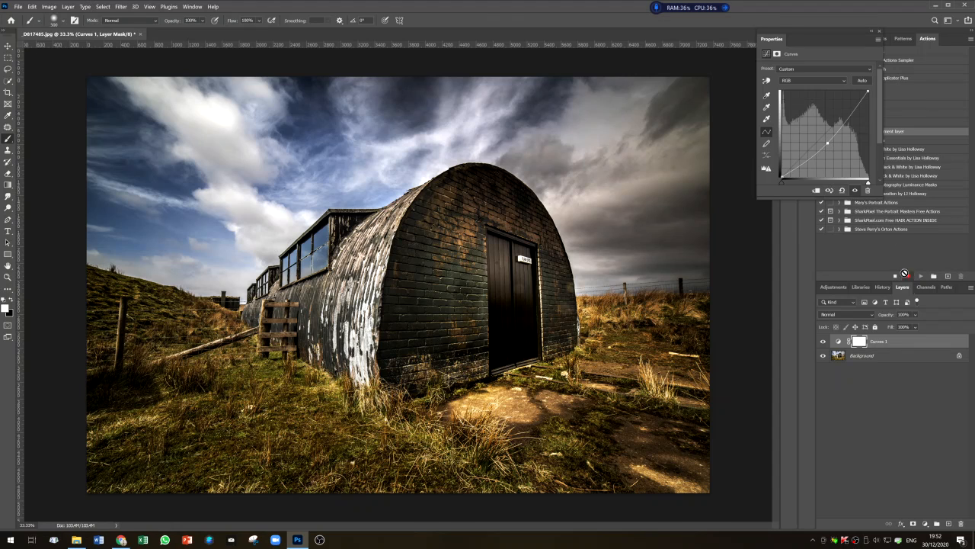
- Rename the darkening Curves layer as "Burn" and invert its layer mask to black
double_click(884, 341)
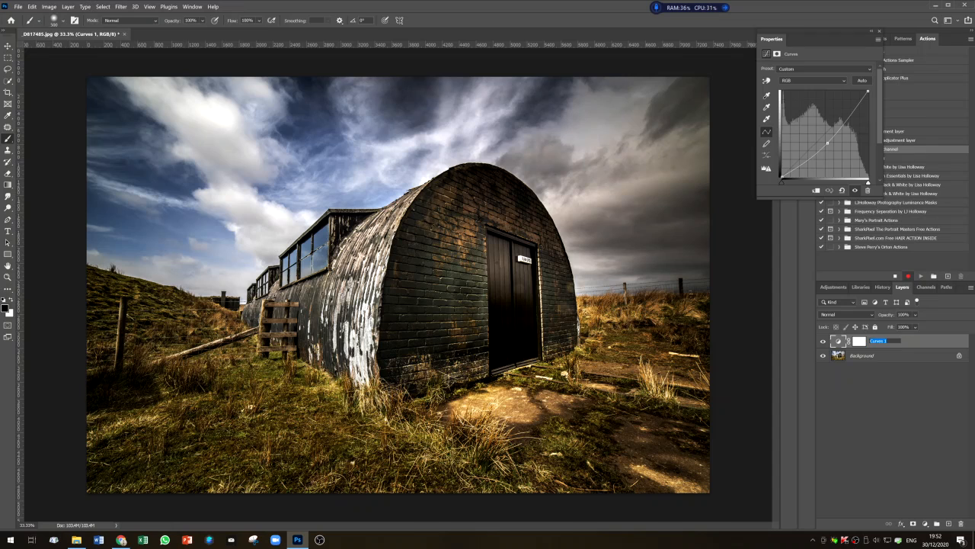
type("Burn")
key("Return")
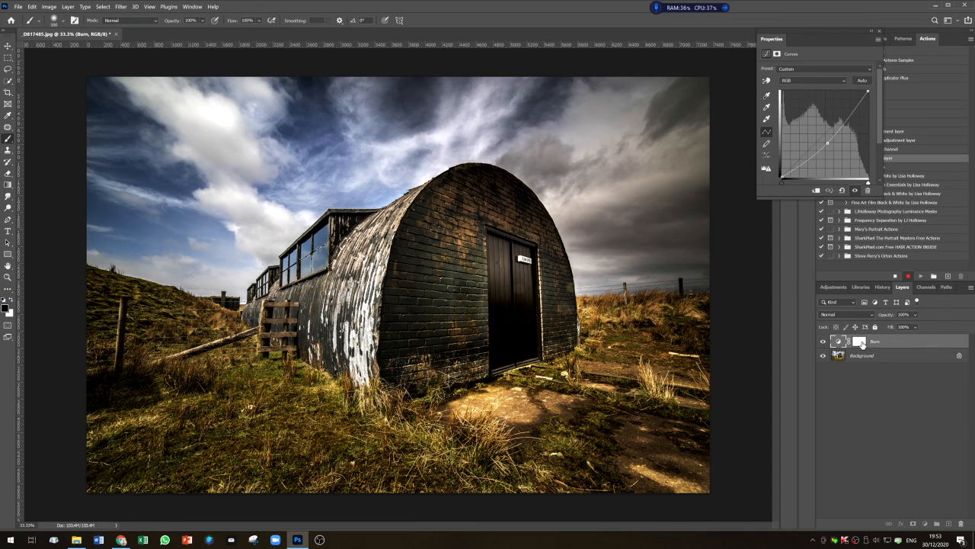
left_click(860, 343)
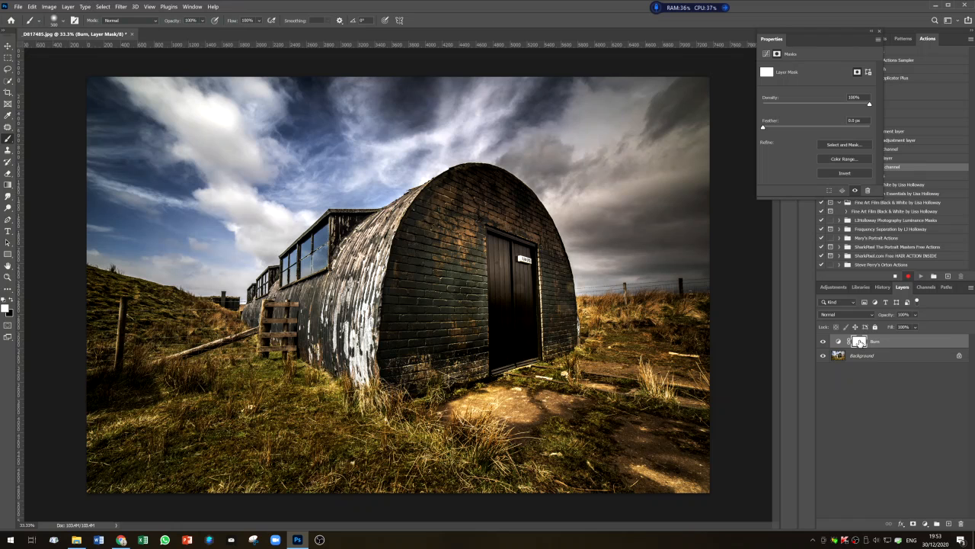
key("ctrl+i")
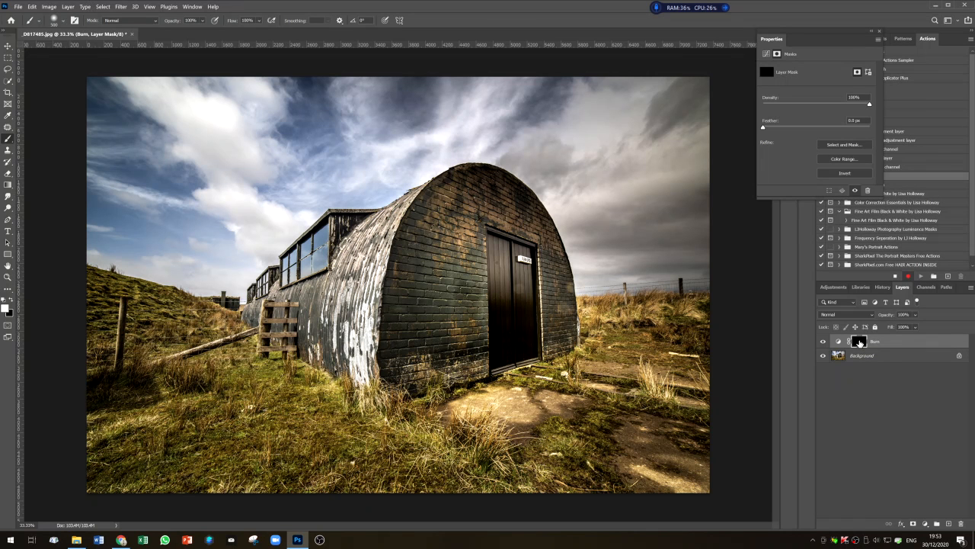
- Add a second Curves adjustment layer above Burn and raise the middle of its RGB curve to brighten the photo
left_click(925, 524)
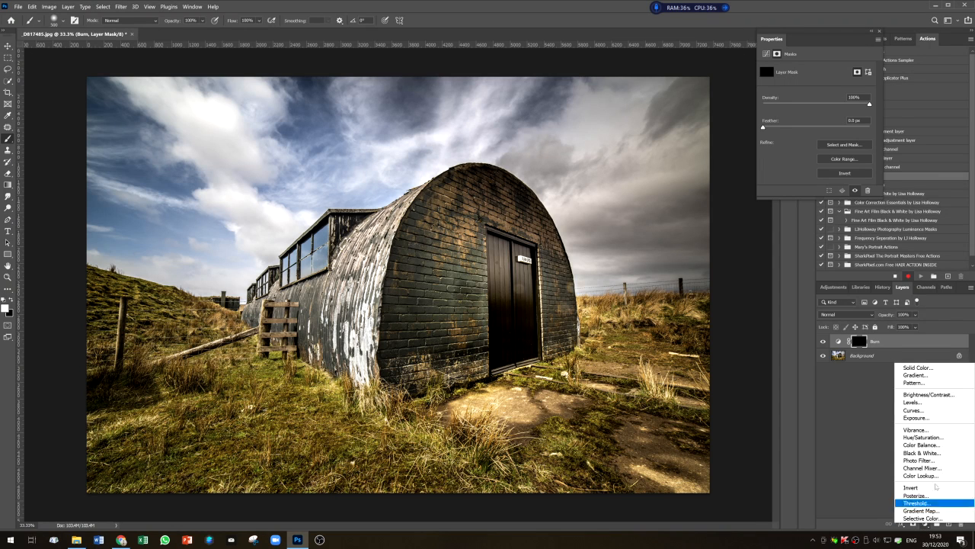
left_click(922, 410)
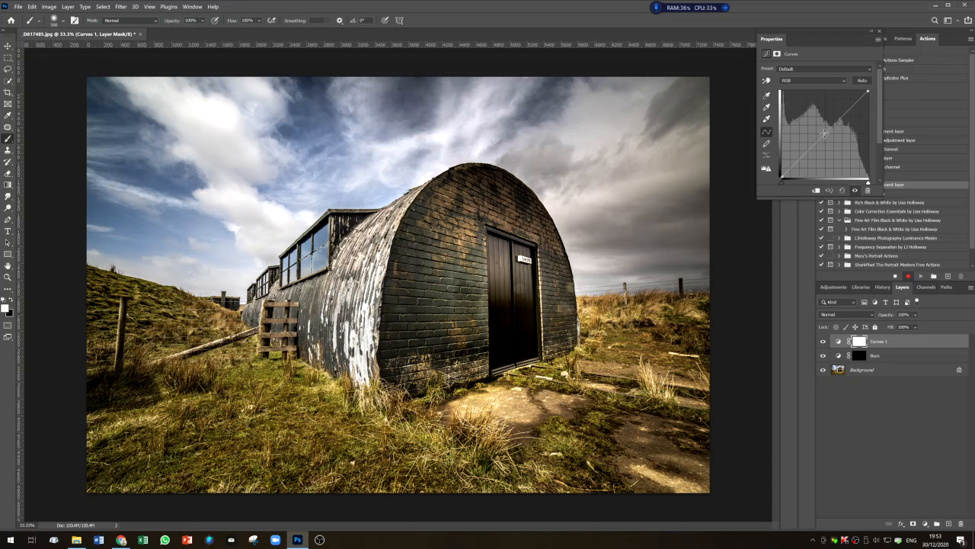
left_click_drag(823, 135, 815, 127)
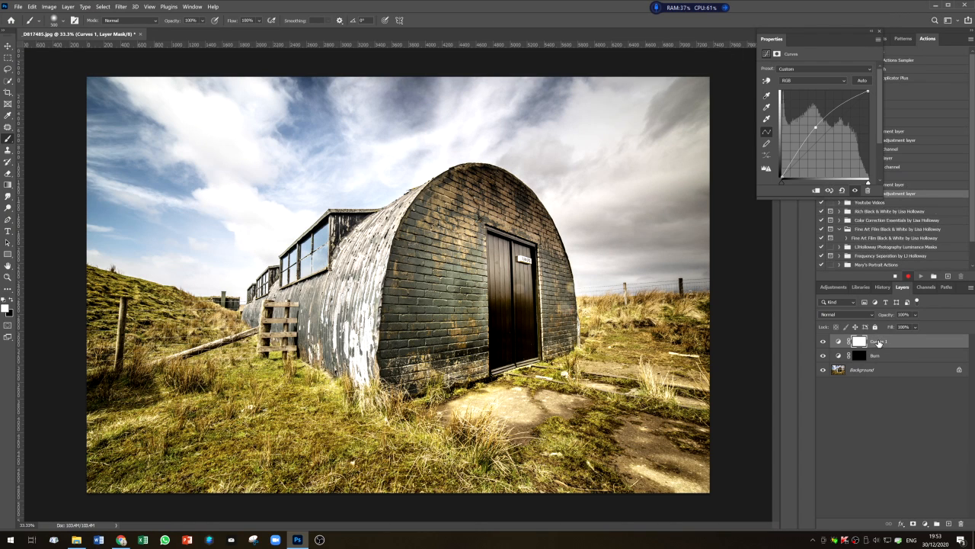
- Rename the brightening Curves layer as "Dodge" and invert its layer mask to black
double_click(878, 342)
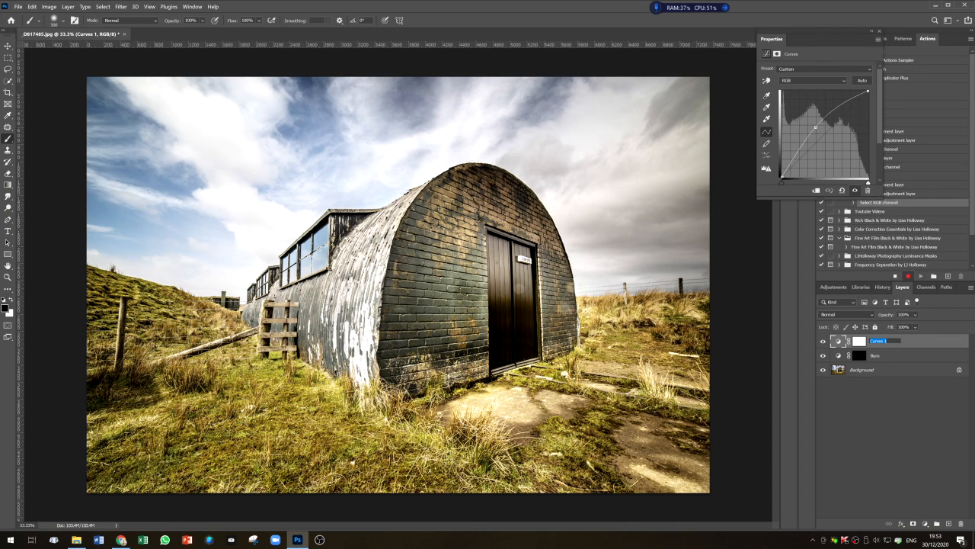
type("Dodge")
left_click(859, 342)
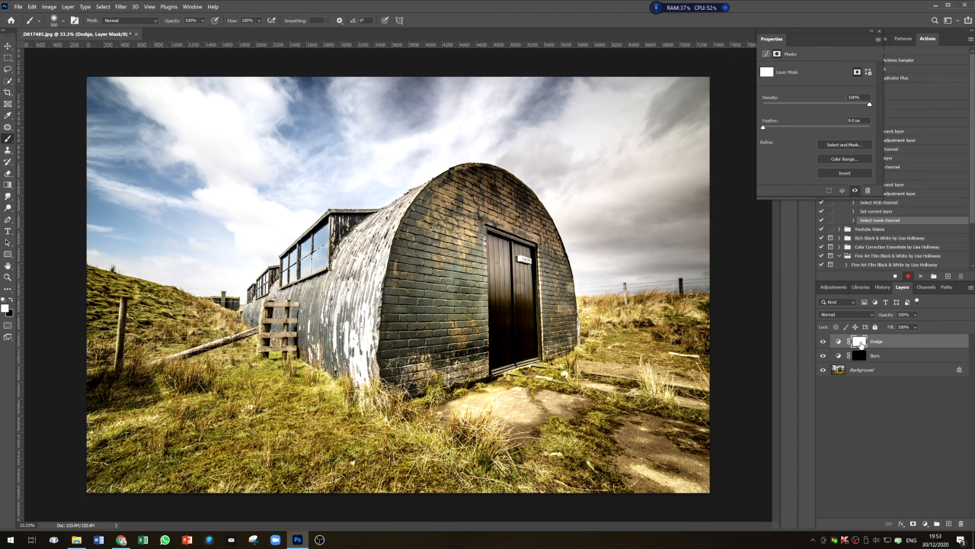
key("ctrl+i")
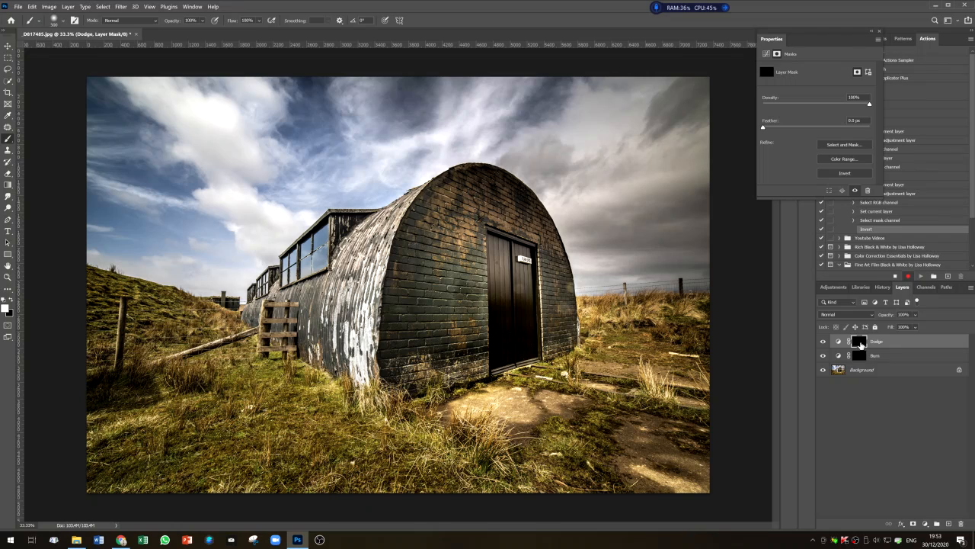
- Group the Dodge and Burn layers into a new layer group named "Dodge & Burn"
left_click(906, 357, "shift")
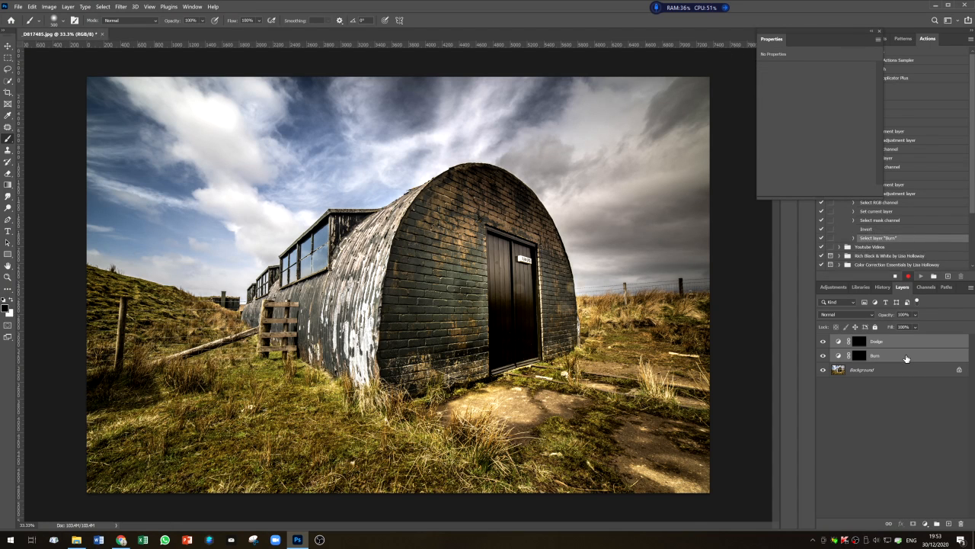
right_click(906, 358)
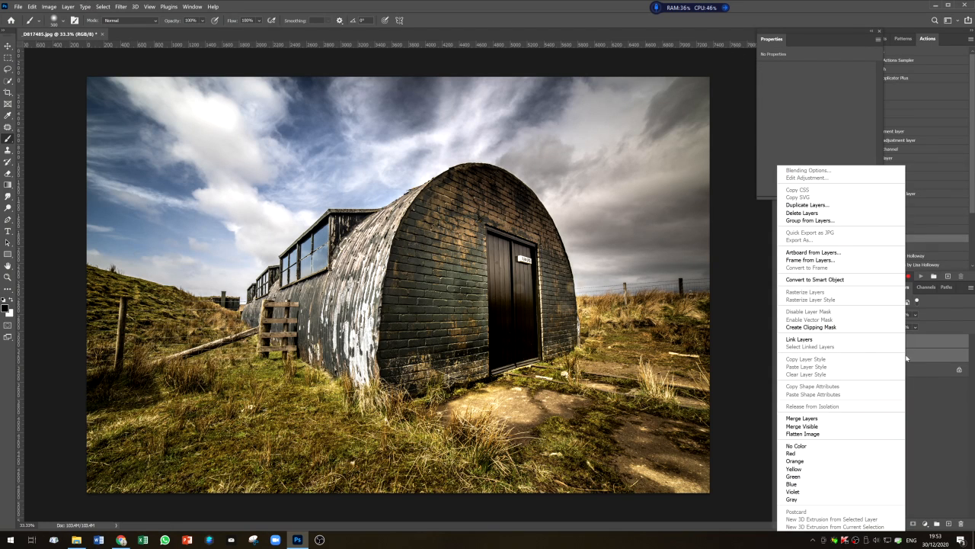
left_click(810, 220)
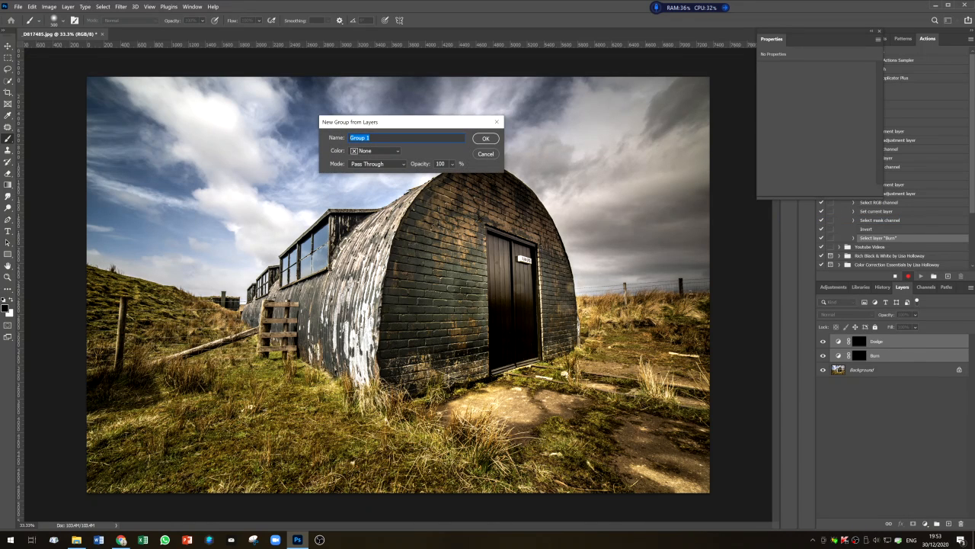
type("Dodge & Burn")
left_click(484, 139)
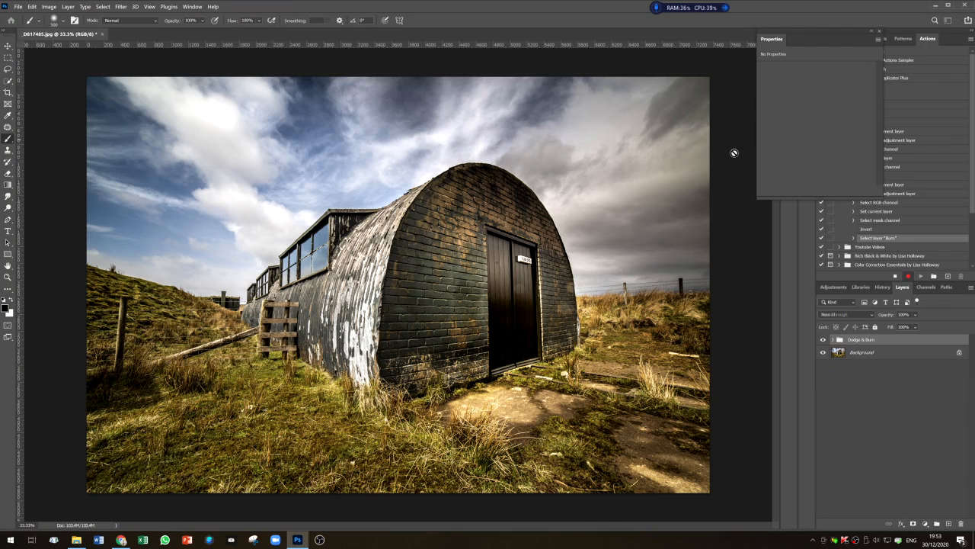
- Check the layers inside the Dodge & Burn group, stop recording the action and collapse its action set
left_click(876, 30)
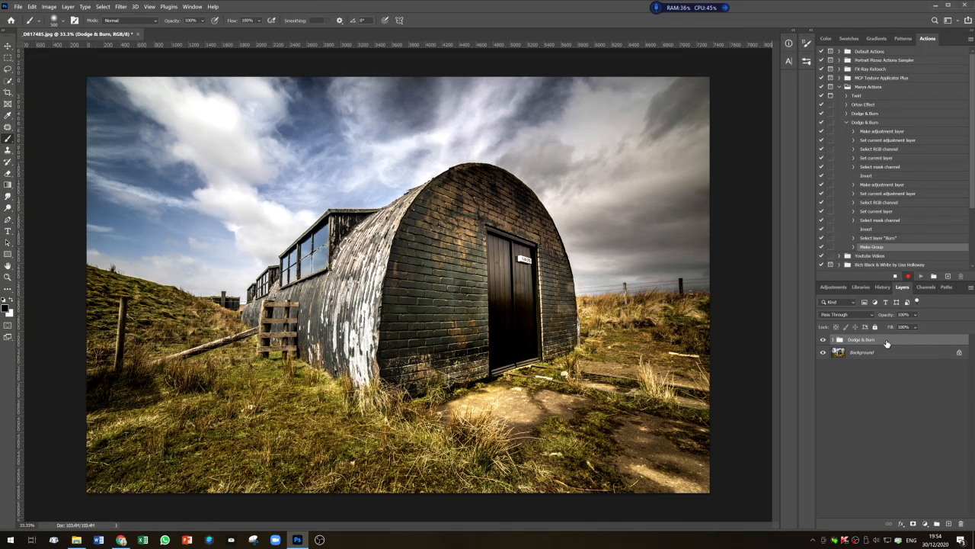
left_click(834, 342)
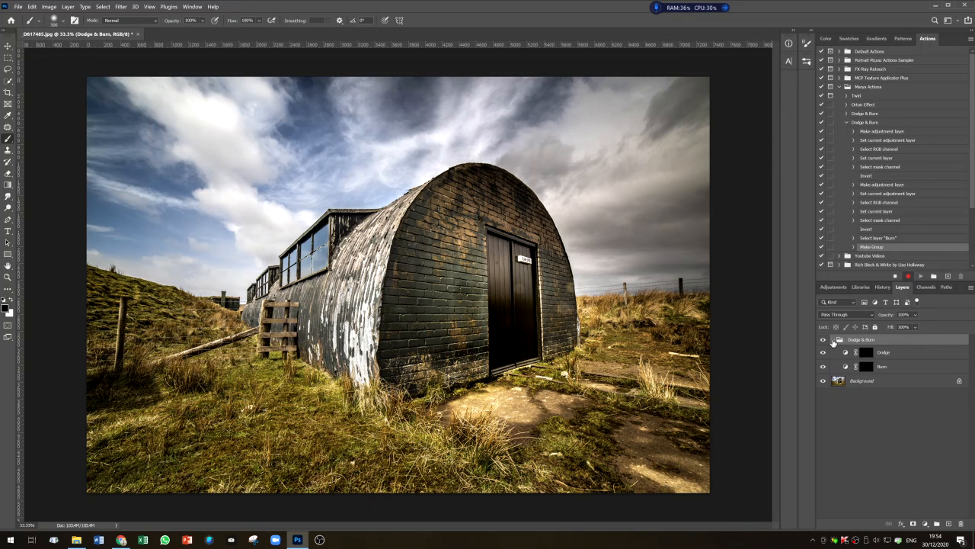
left_click(833, 342)
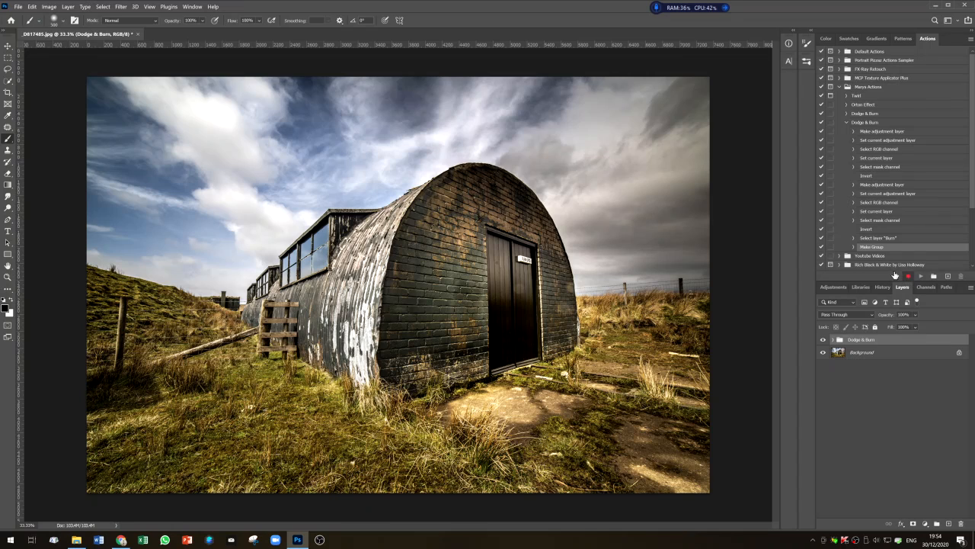
left_click(895, 276)
left_click(847, 123)
left_click(839, 88)
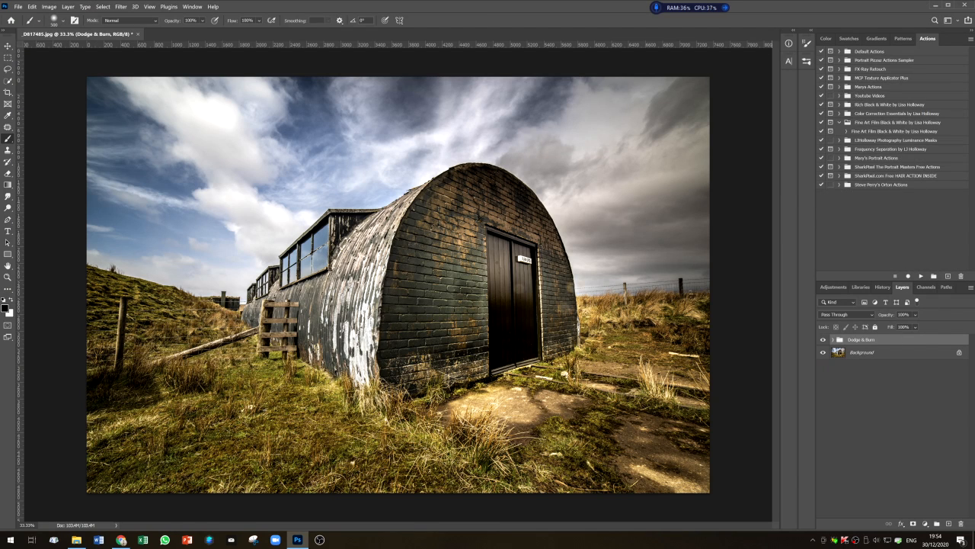
- Delete the Dodge & Burn layer group and play the newly recorded Dodge & Burn action to recreate it, expanding the new group
mouse_move(923, 343)
left_mouse_down()
mouse_move(952, 357)
mouse_move(960, 524)
left_mouse_up()
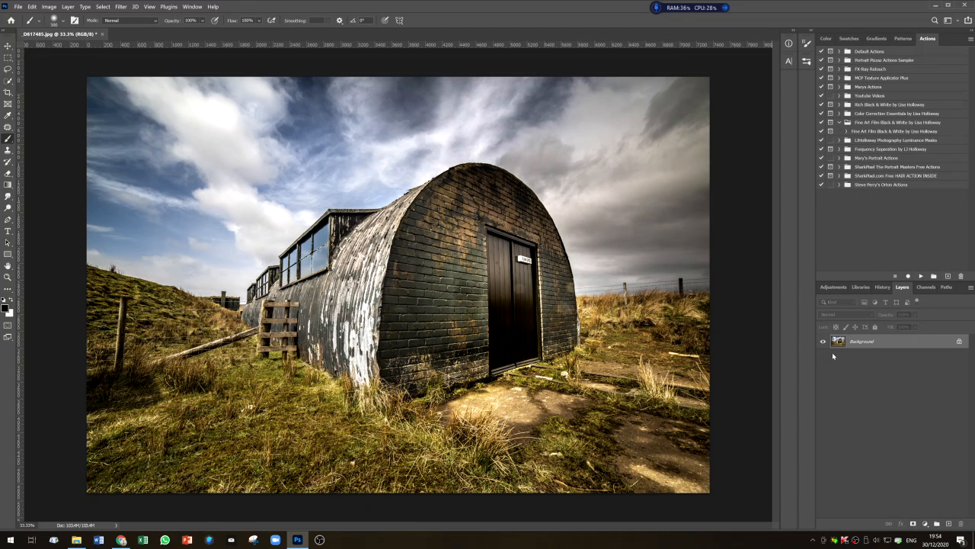
left_click(839, 87)
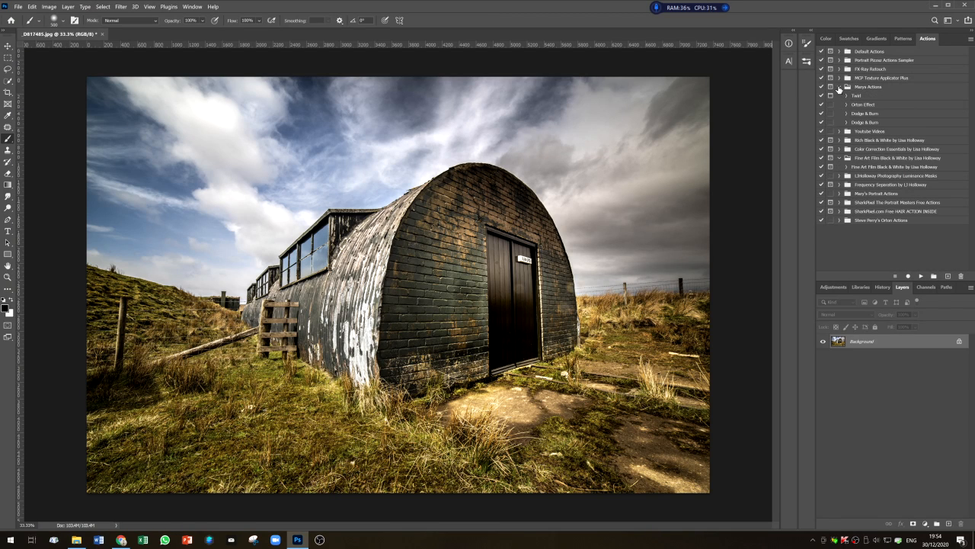
left_click(871, 123)
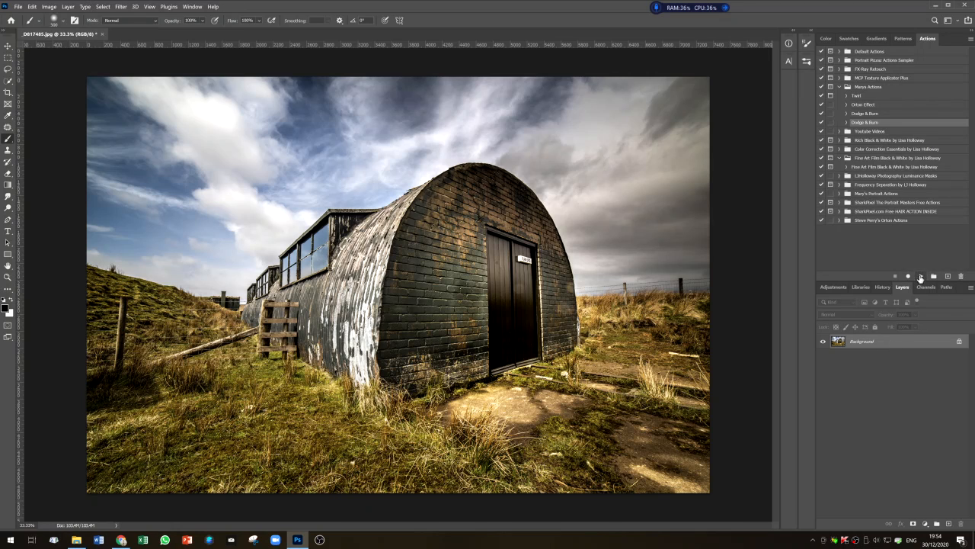
left_click(921, 276)
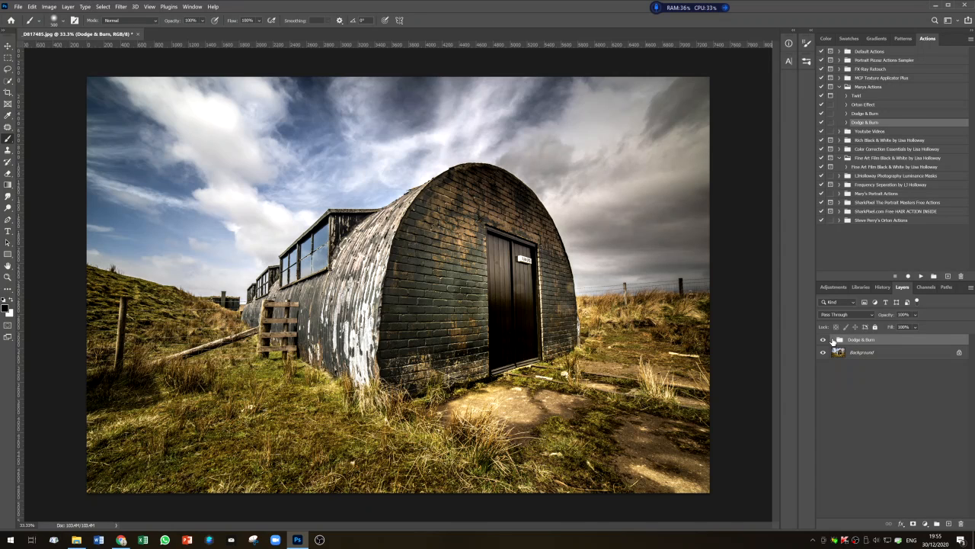
left_click(833, 340)
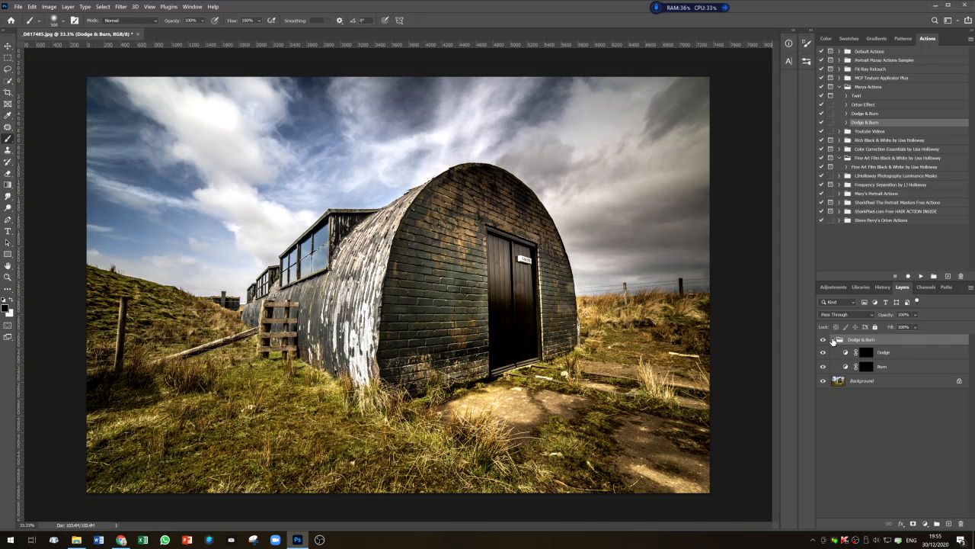
- Paint white on the Burn layer's mask over the hut, dark clouds and grass with the Soft Round brush, lowering flow to 20%, and inspect the mask
left_click(869, 370)
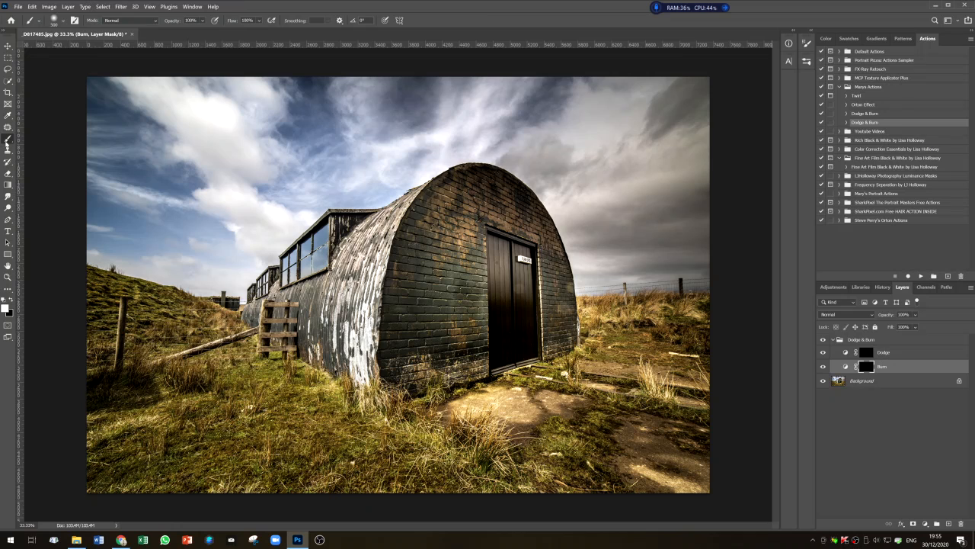
left_click(63, 23)
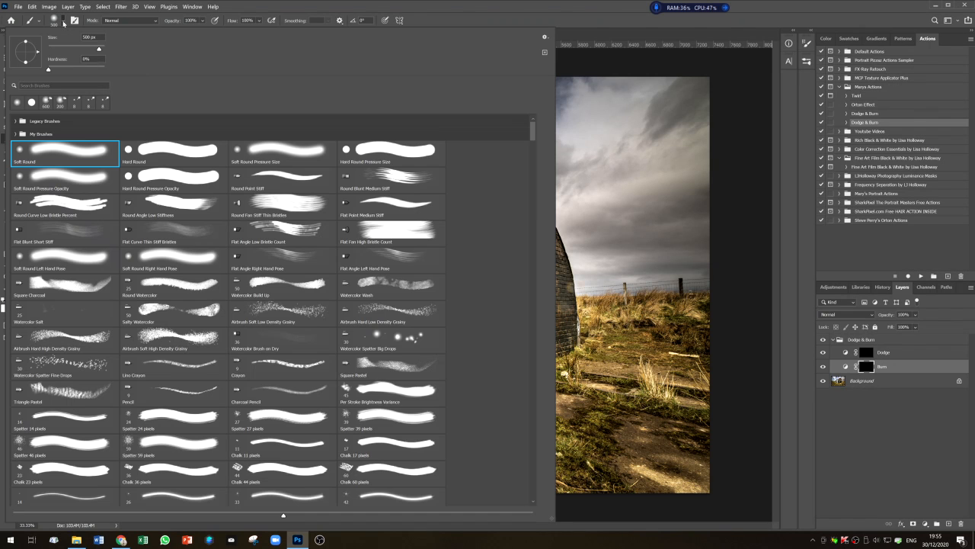
left_click(79, 152)
left_click(586, 29)
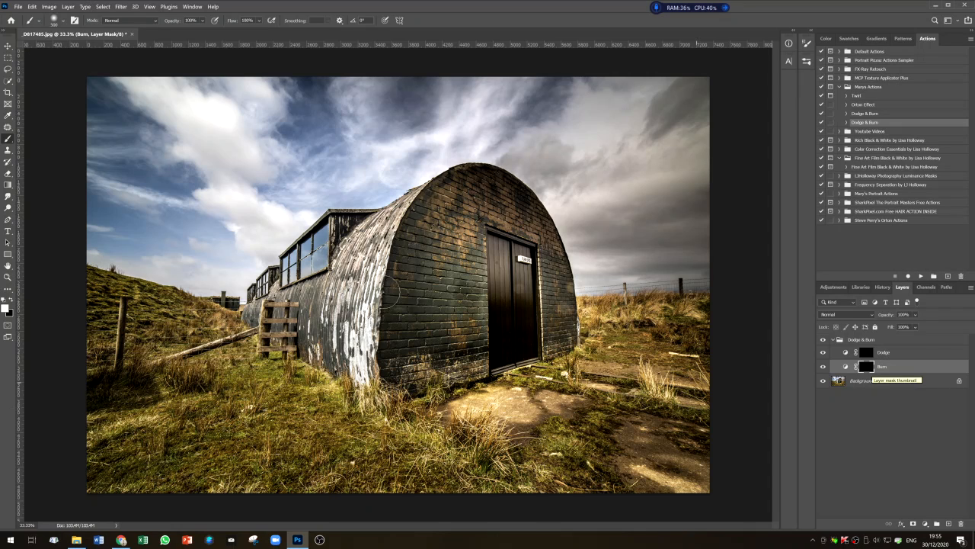
mouse_move(400, 283)
left_mouse_down()
mouse_move(416, 269)
mouse_move(401, 363)
mouse_move(419, 378)
mouse_move(433, 368)
mouse_move(430, 385)
left_mouse_up()
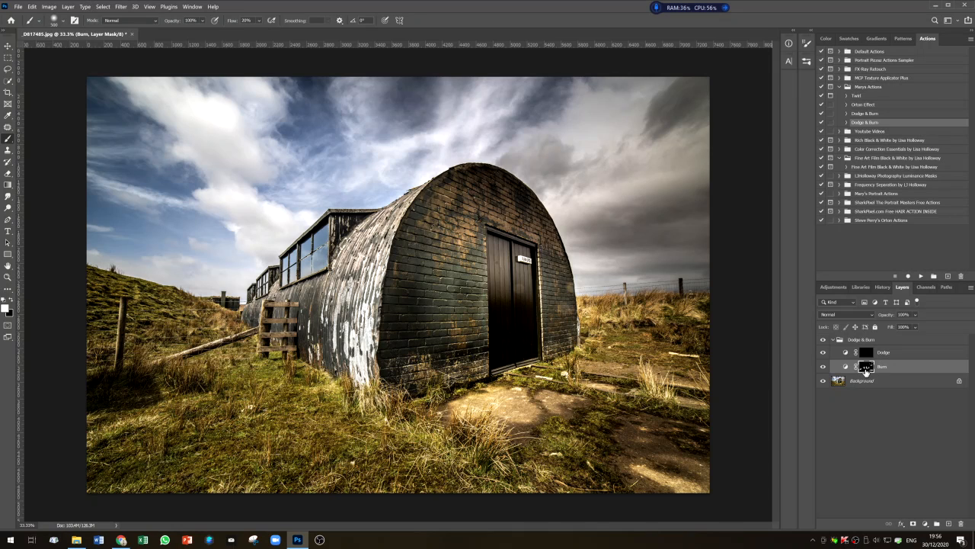
left_click(866, 368, "alt")
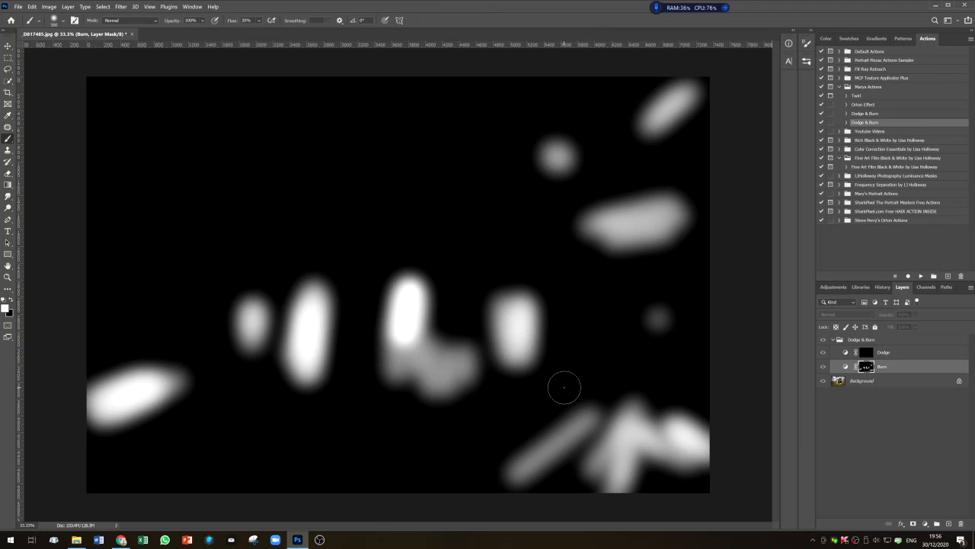
left_click(866, 367, "alt")
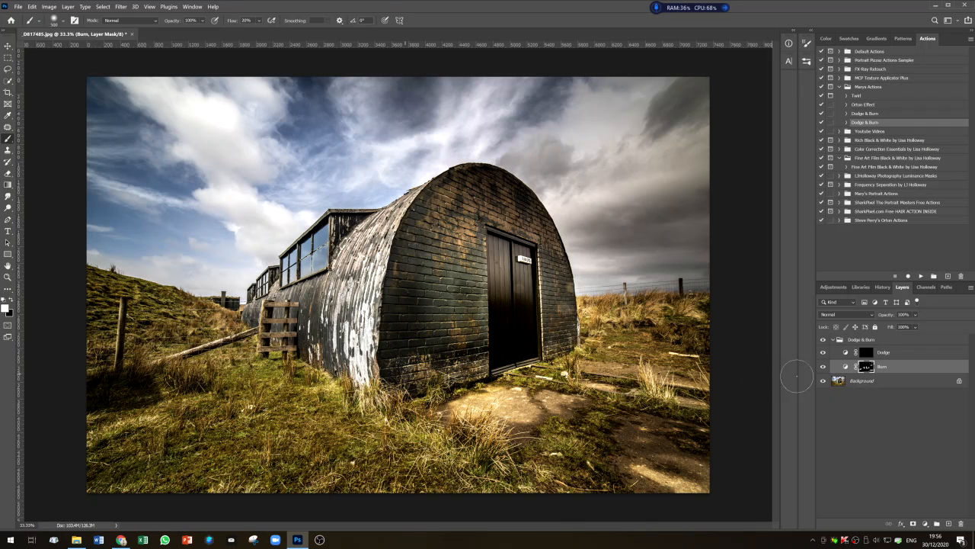
- Paint white on the Dodge layer's mask over the bright clouds and the sky above the hut's roof
left_click(866, 354)
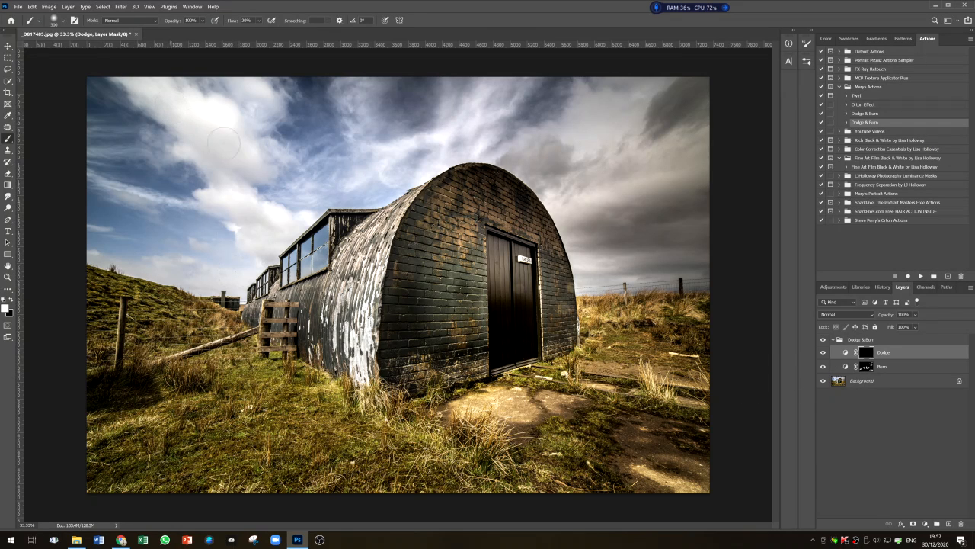
mouse_move(161, 109)
left_mouse_down()
mouse_move(195, 115)
mouse_move(248, 197)
mouse_move(230, 200)
mouse_move(259, 221)
mouse_move(241, 219)
left_mouse_up()
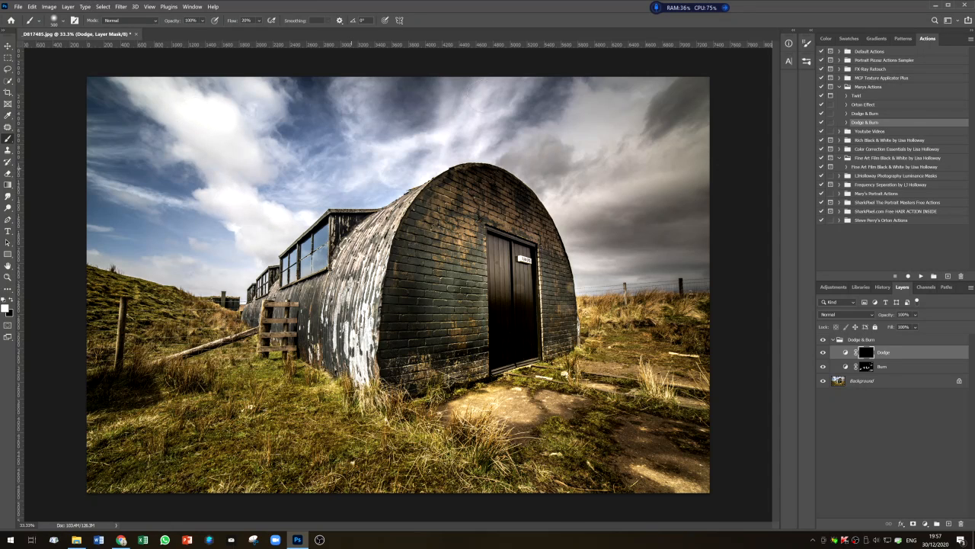
mouse_move(433, 144)
left_mouse_down()
mouse_move(469, 120)
mouse_move(394, 172)
left_mouse_up()
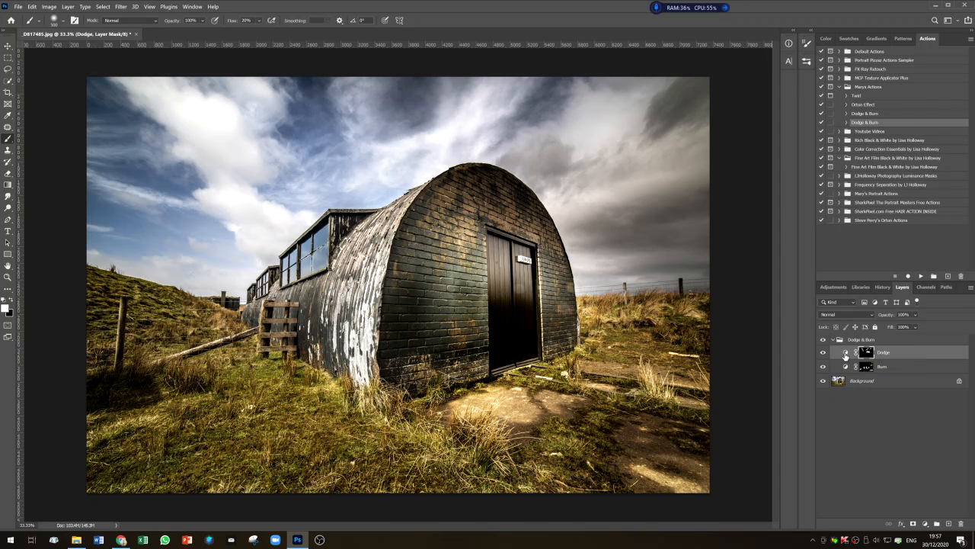
- Open the Dodge layer's Curves settings, fine-tune the position of the curve's middle point and close the settings
double_click(845, 355)
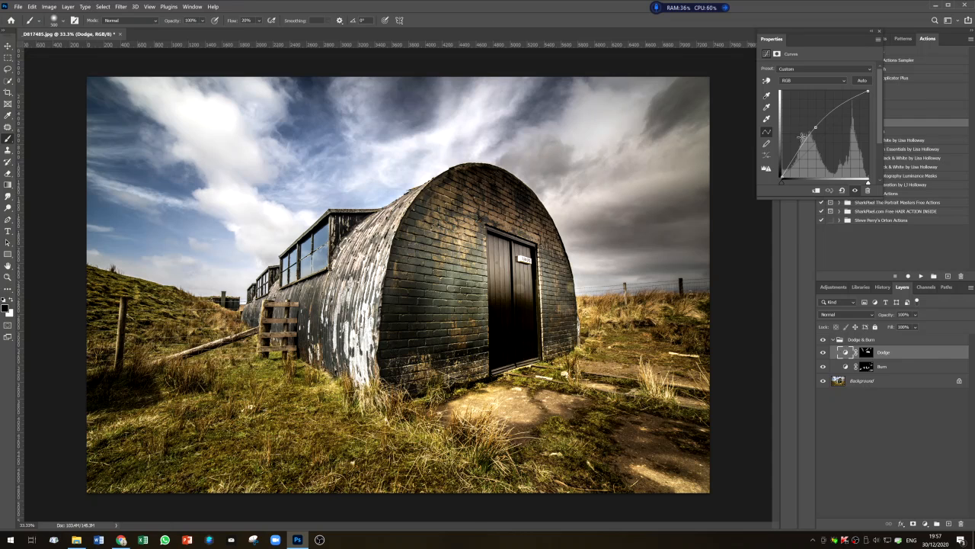
mouse_move(814, 129)
left_mouse_down()
mouse_move(810, 120)
mouse_move(806, 135)
left_mouse_up()
left_click(890, 357)
left_click(879, 32)
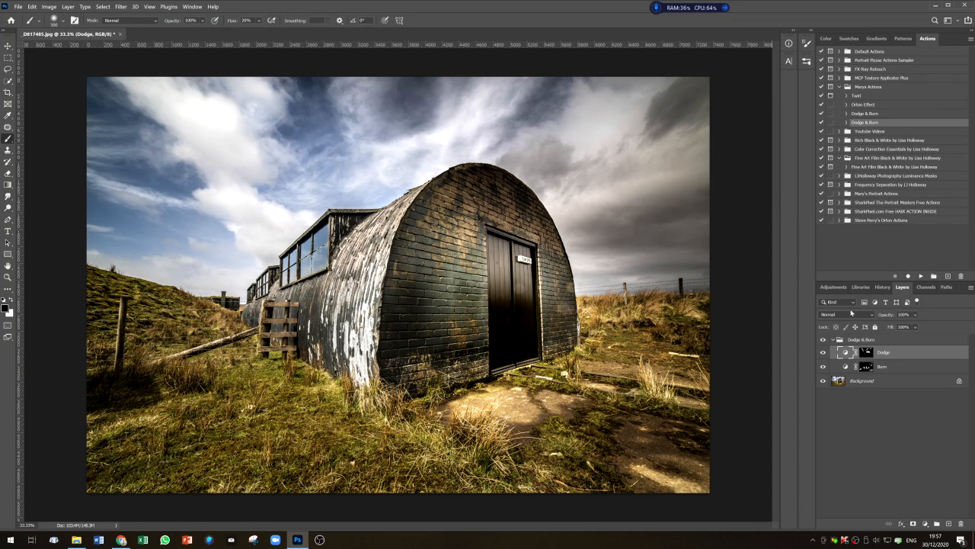
- Compare the photo with and without dodging and burning by toggling the visibility of the Dodge & Burn group
left_click(823, 340)
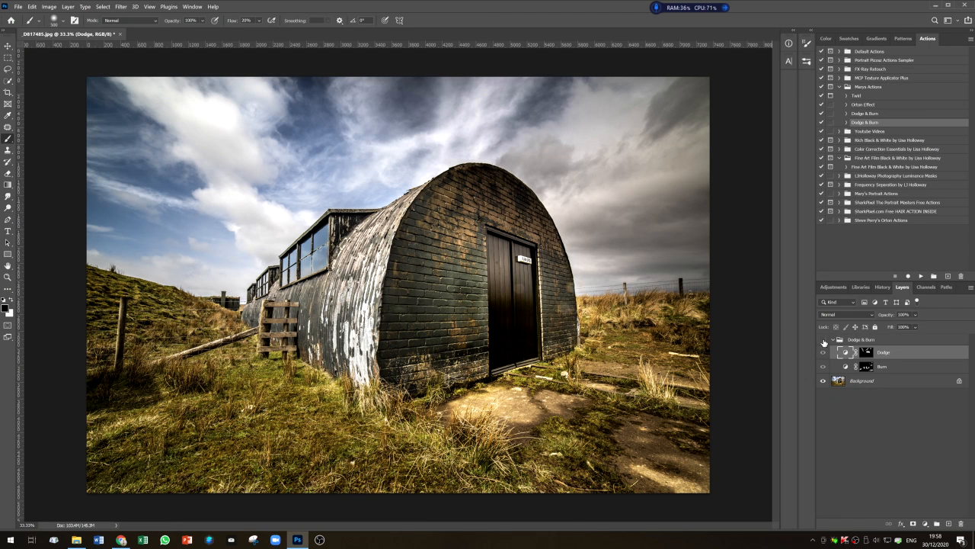
left_click(824, 340)
left_click(823, 341)
left_click(824, 341)
left_click(824, 341)
left_click(824, 341)
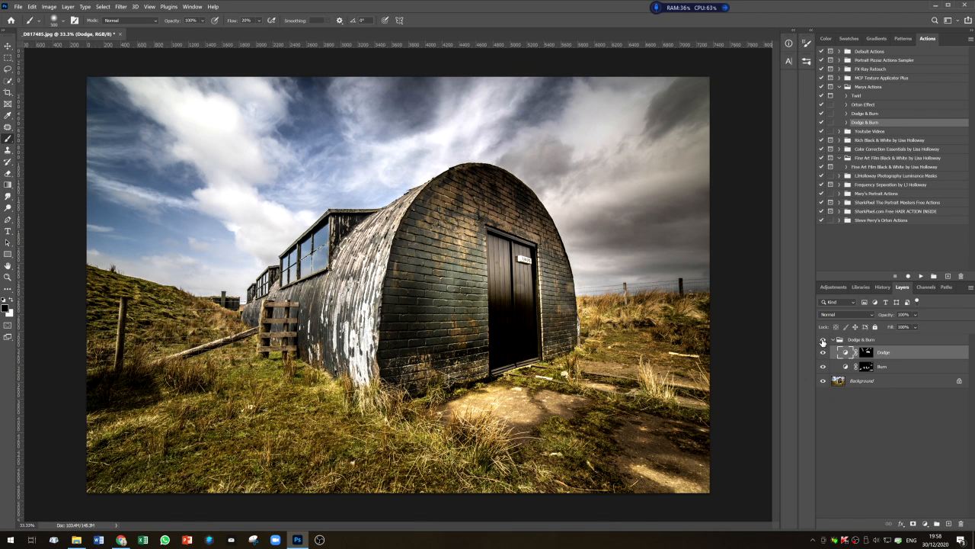